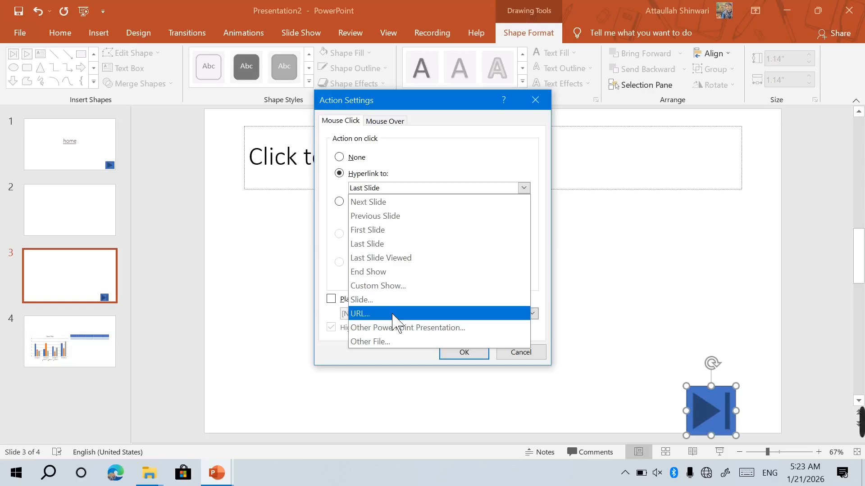
- Hyperlink slide 3's action button to Previous Slide and move it slightly up toward the slide's right edge
click(403, 217)
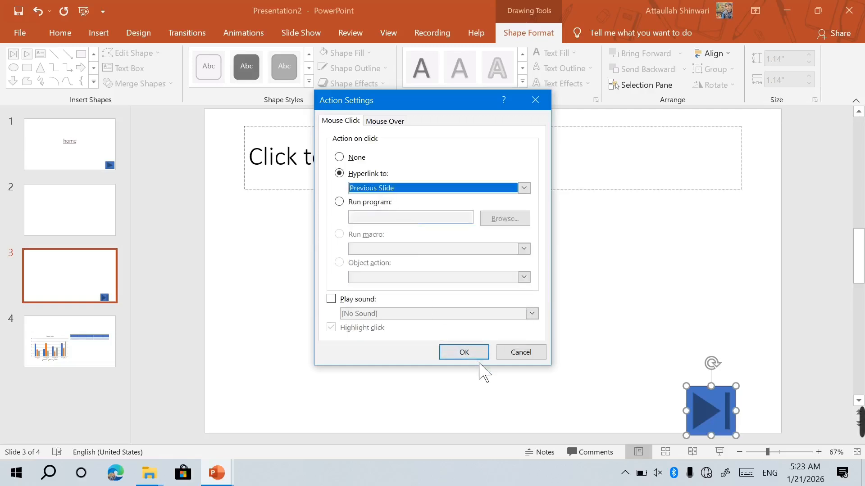
click(467, 353)
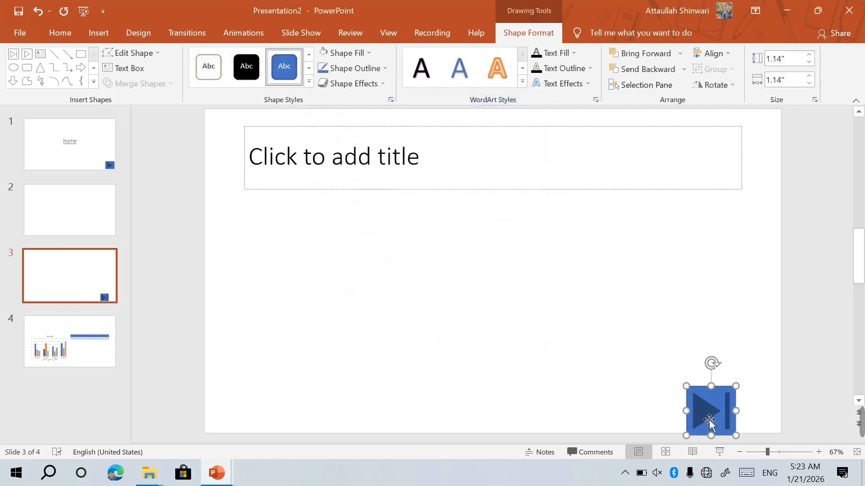
drag(708, 417, 726, 398)
click(590, 390)
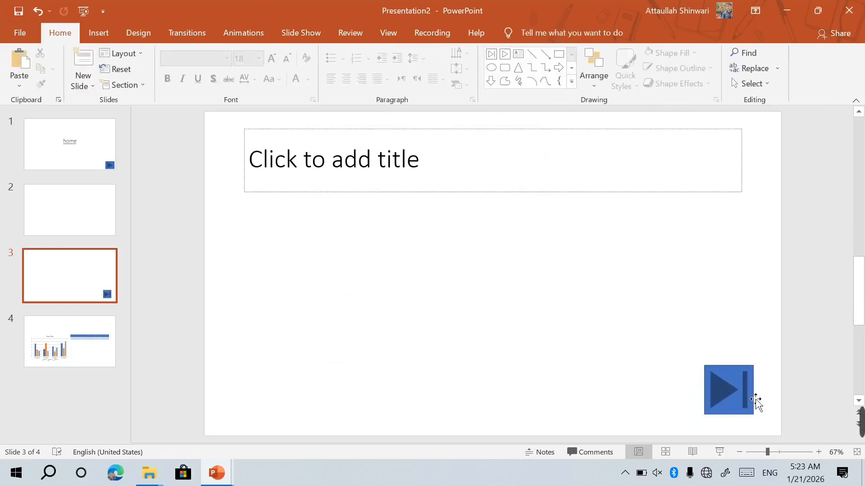
- Run the slide show from the beginning, test the action buttons on slides 1 and 3, and exit the show
click(83, 11)
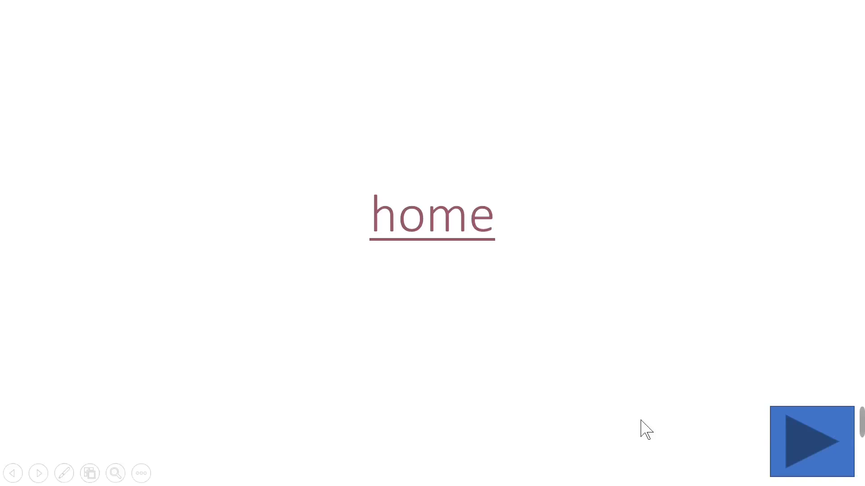
click(821, 451)
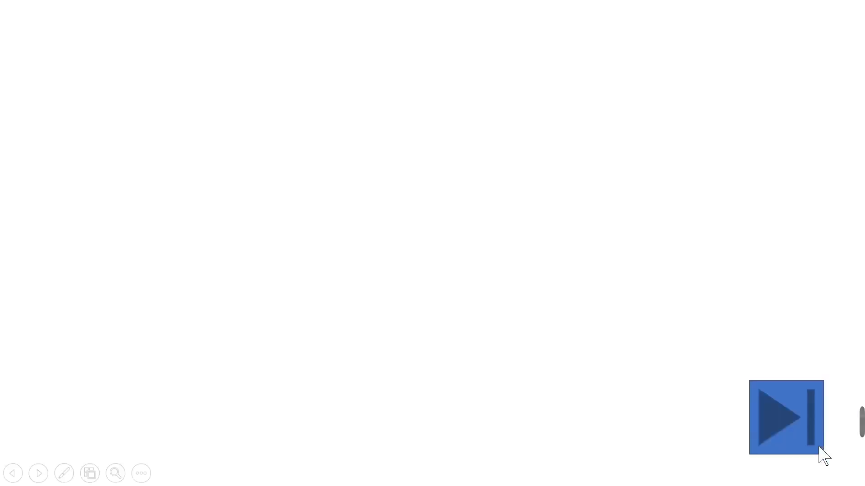
click(788, 425)
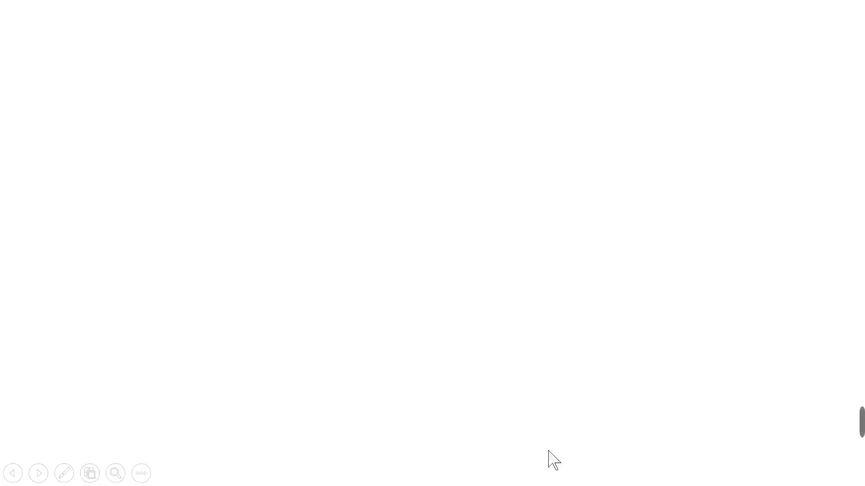
click(433, 303)
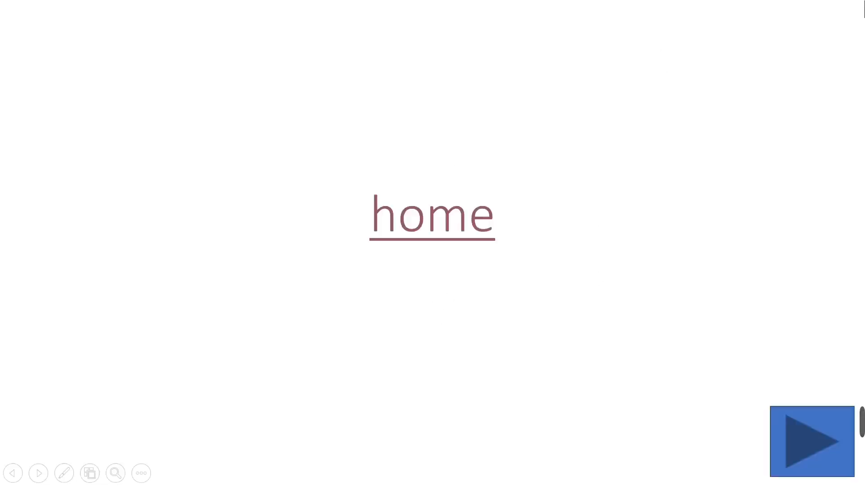
key(Escape)
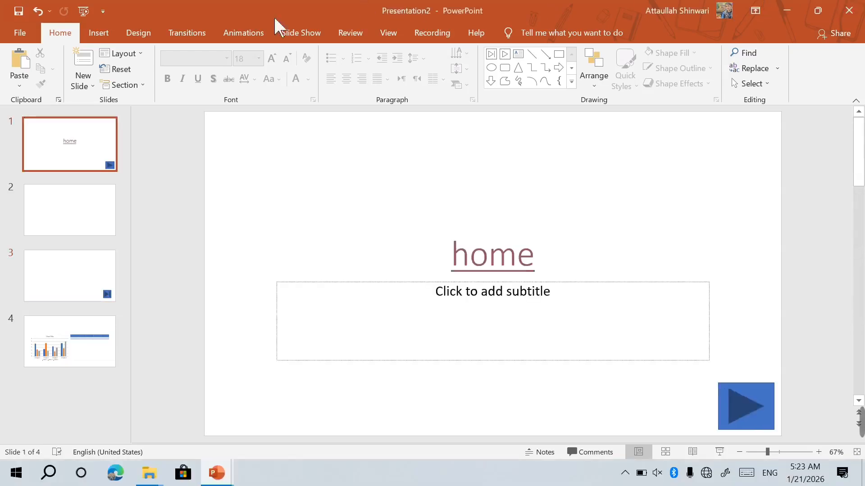
- Set the action button on slide 1 to play the Arrow sound when clicked
click(98, 32)
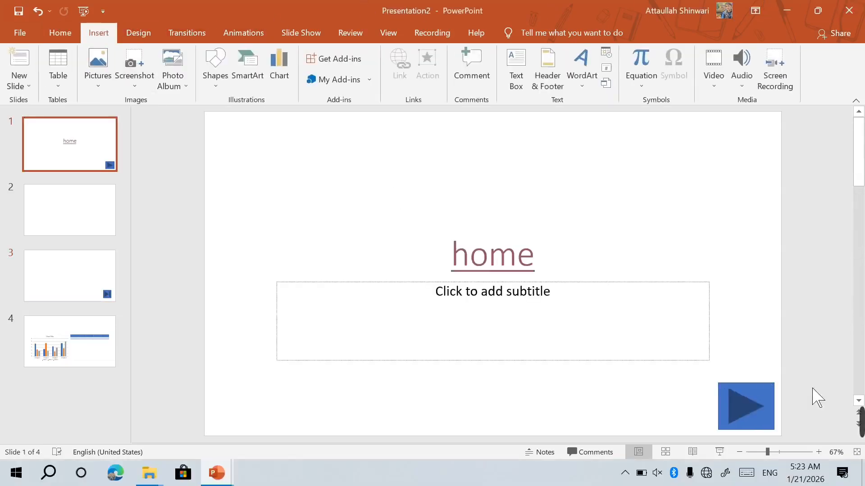
click(760, 417)
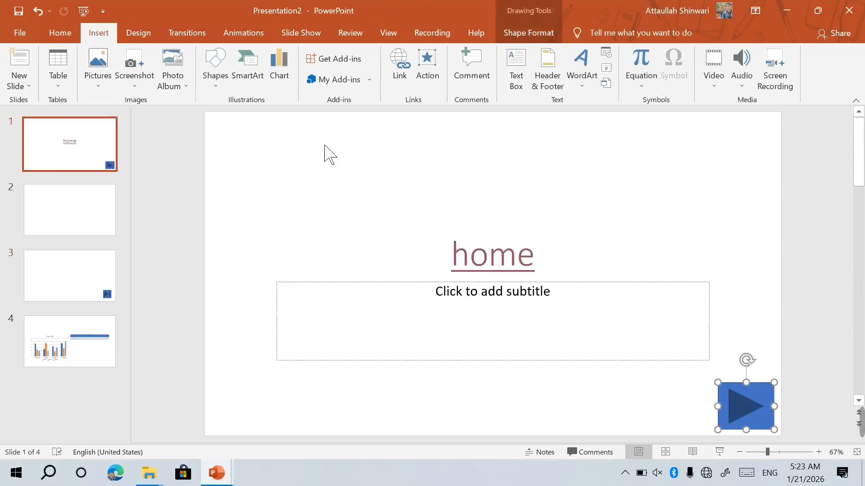
click(438, 89)
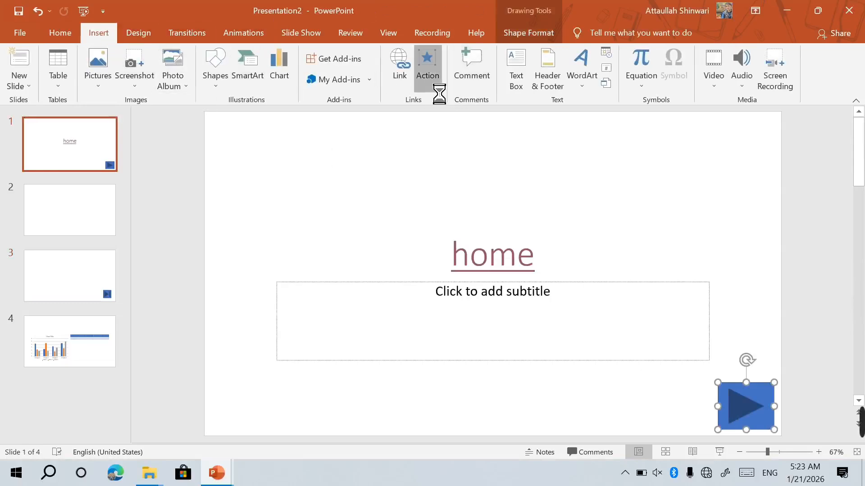
click(335, 303)
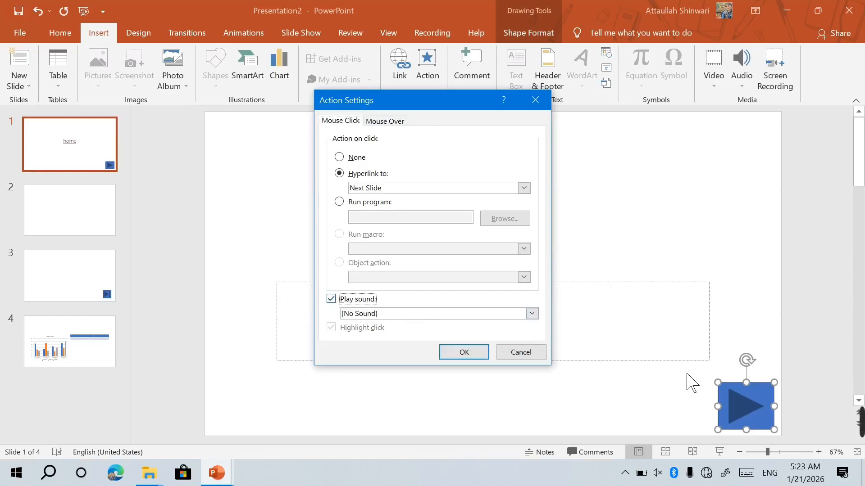
click(532, 314)
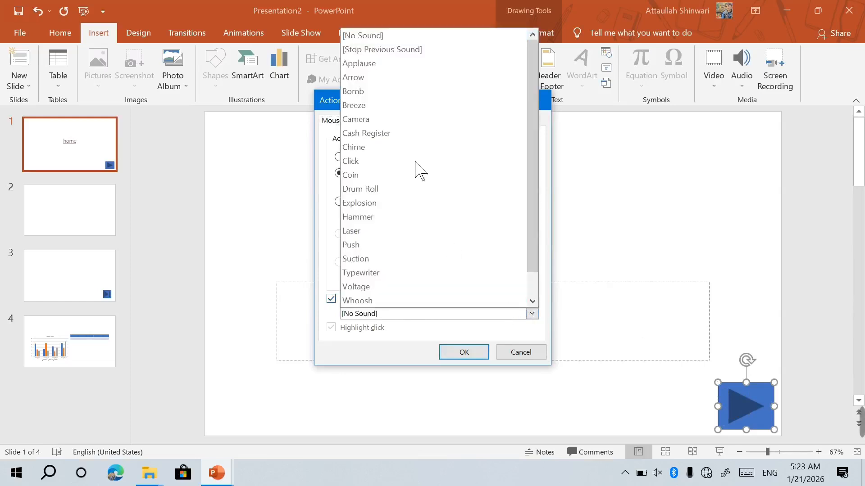
click(378, 77)
click(468, 356)
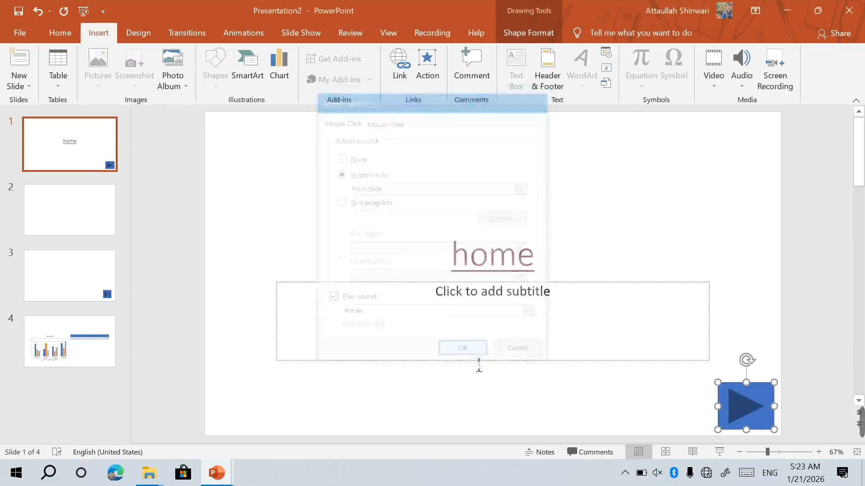
- Test the click sound of slide 1's action button in the slide show and return to editing
click(83, 11)
click(818, 458)
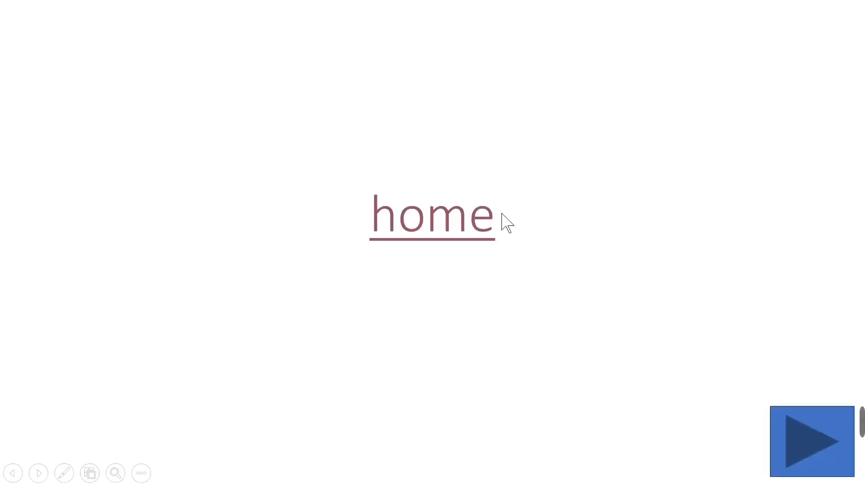
key(Escape)
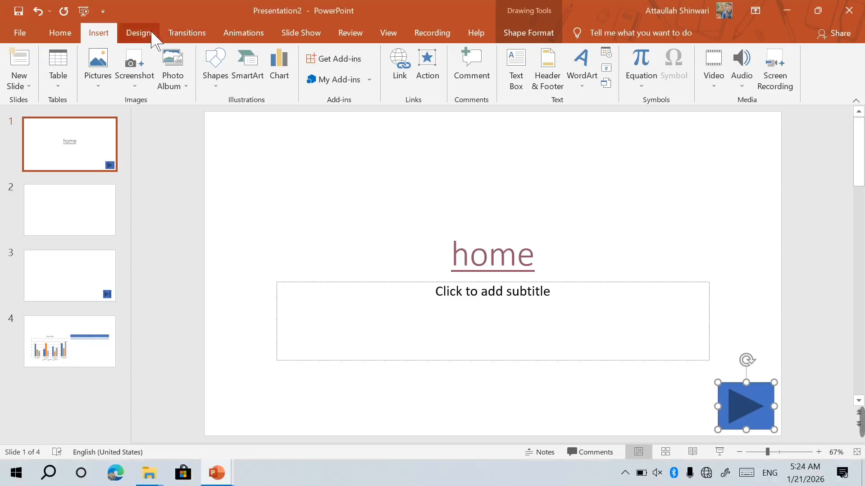
- Change the click action of slide 1's action button to None, keeping its sound enabled
click(436, 76)
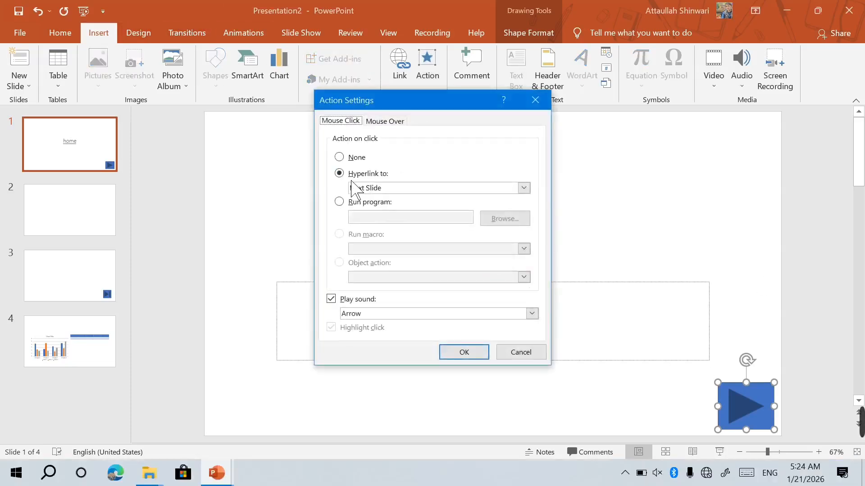
click(353, 158)
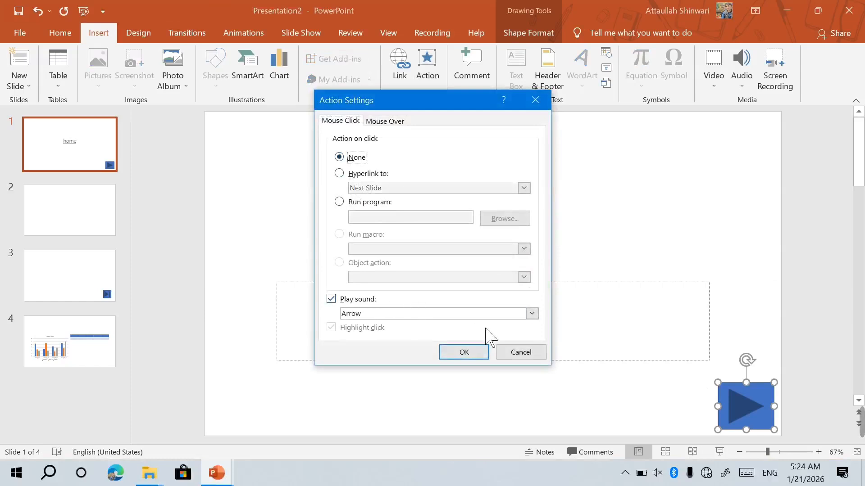
click(463, 356)
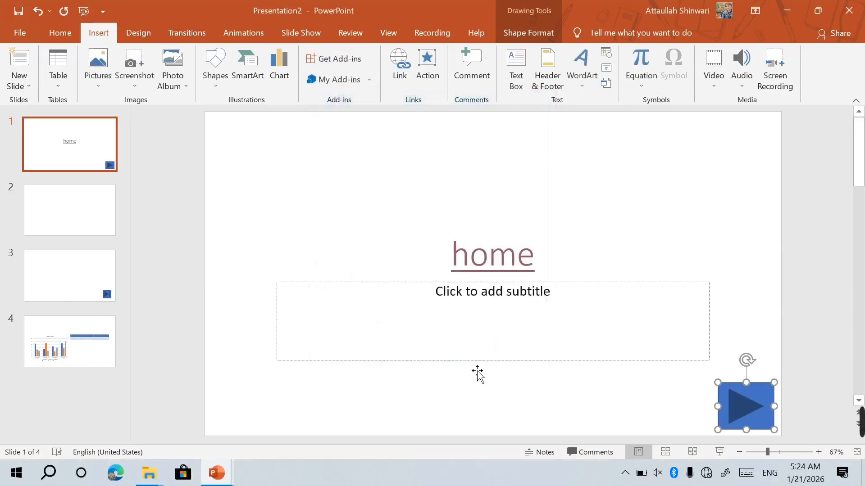
- Move slide 1's action button up beside the "home" title and check it in the slide show
drag(731, 407, 628, 226)
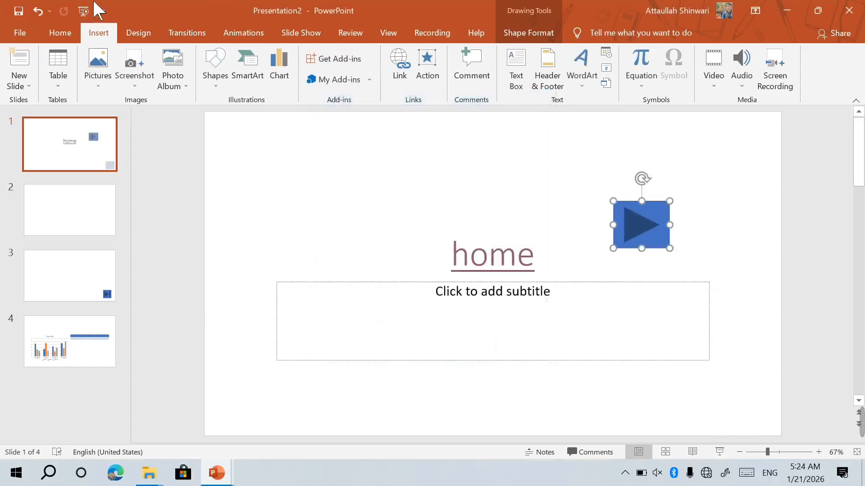
click(83, 10)
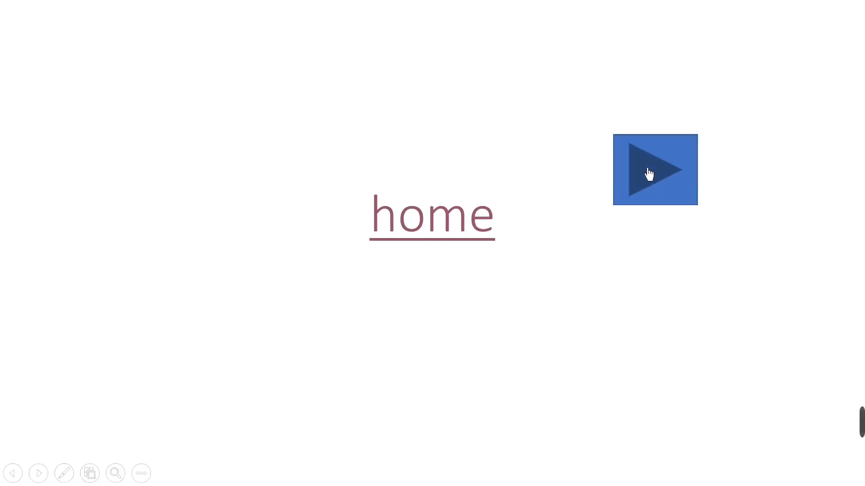
key(Escape)
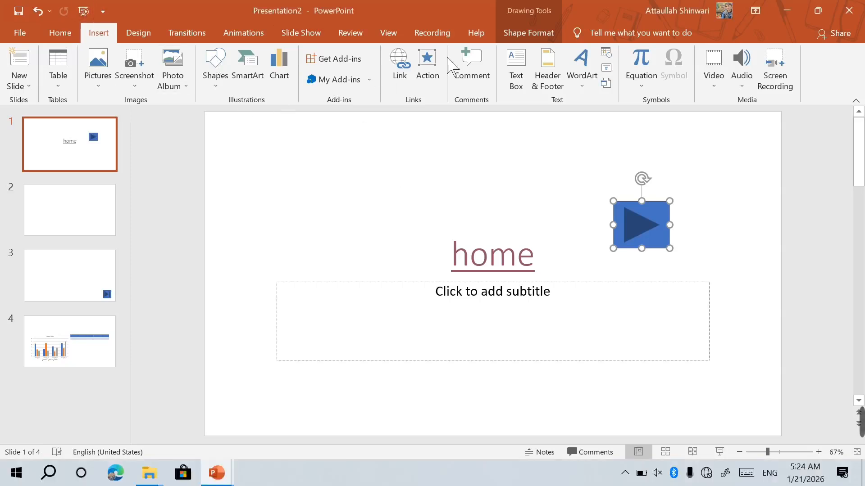
- Try to change the click sound of slide 1's action button to Applause
click(425, 76)
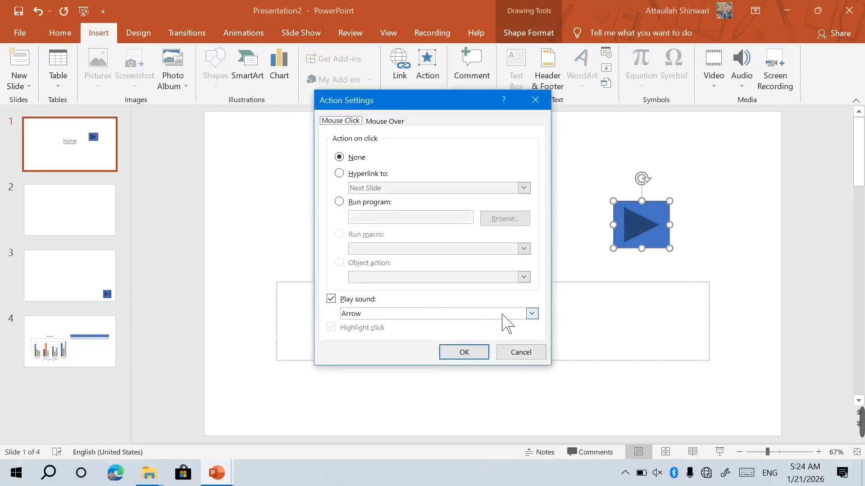
click(528, 313)
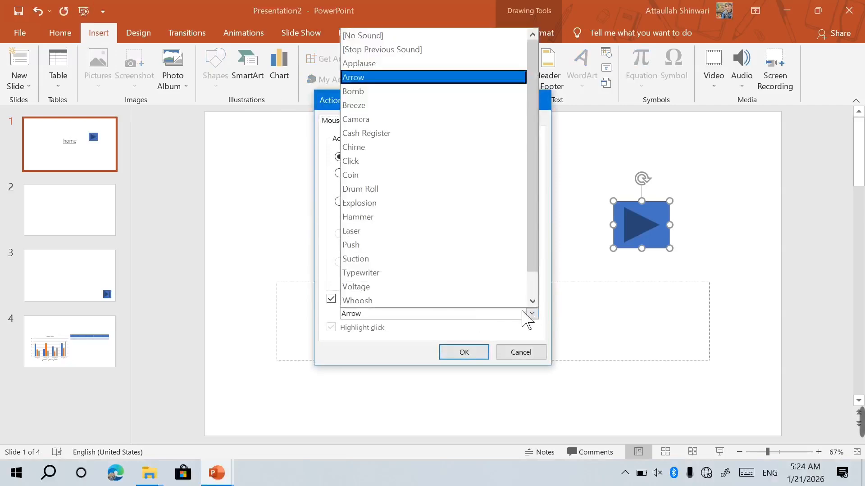
click(368, 64)
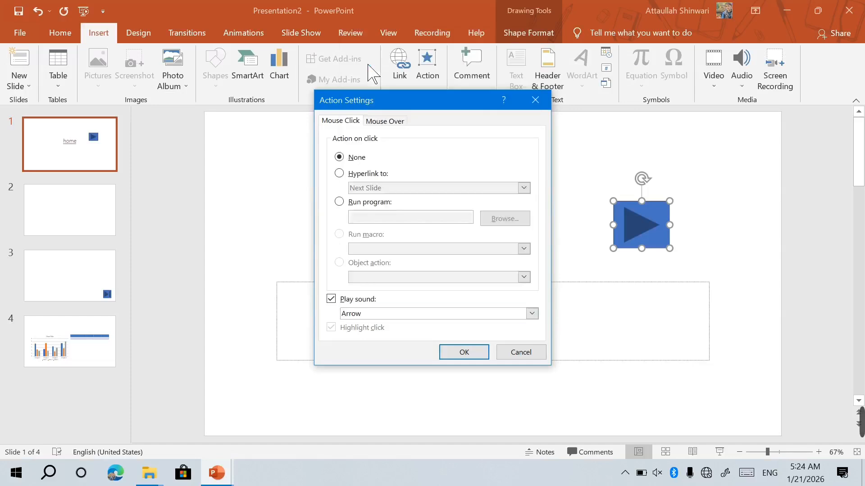
click(486, 357)
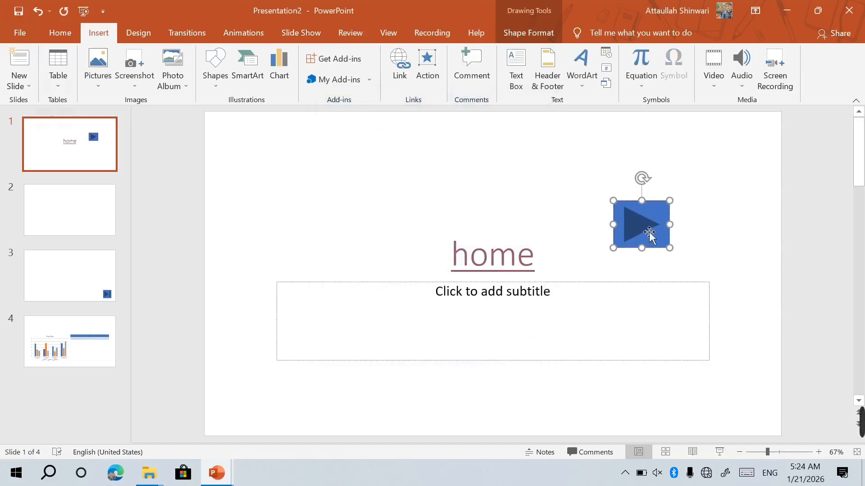
- Unmute the system audio and test slide 1's action button again in the slide show
key(XF86AudioMute)
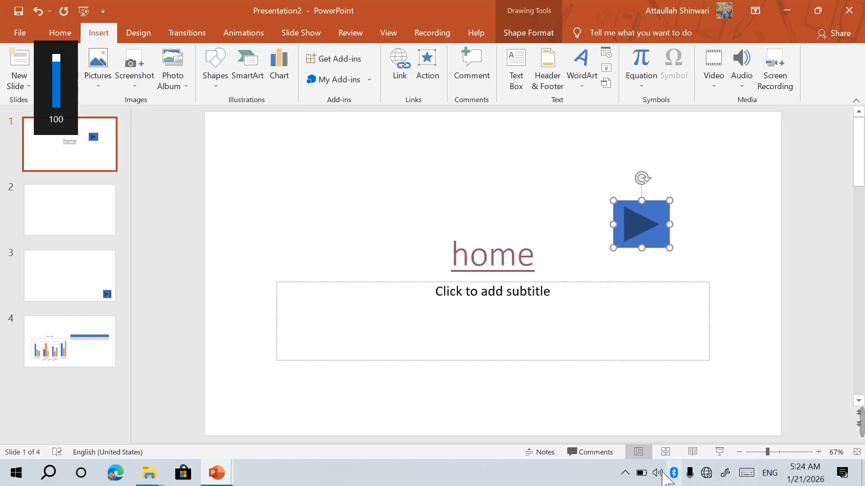
click(654, 223)
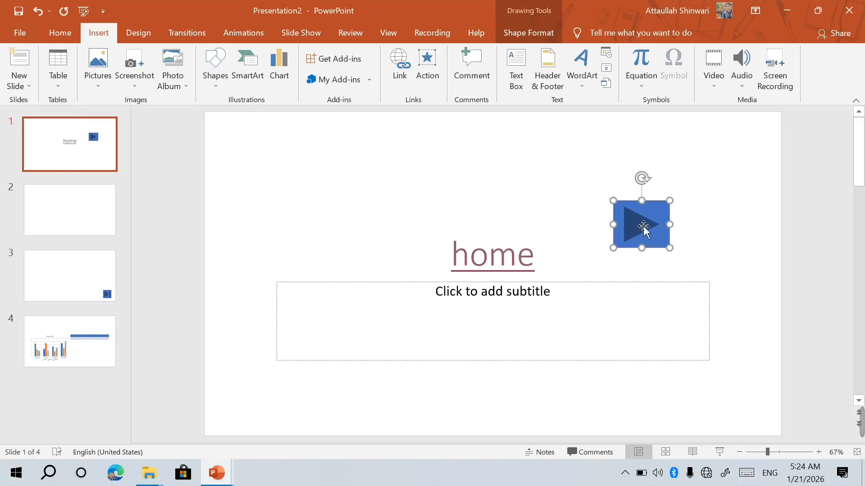
click(83, 11)
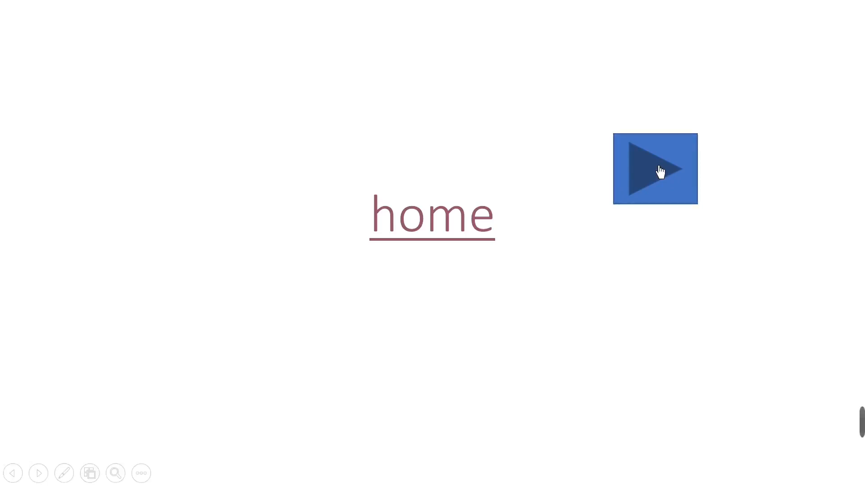
key(Escape)
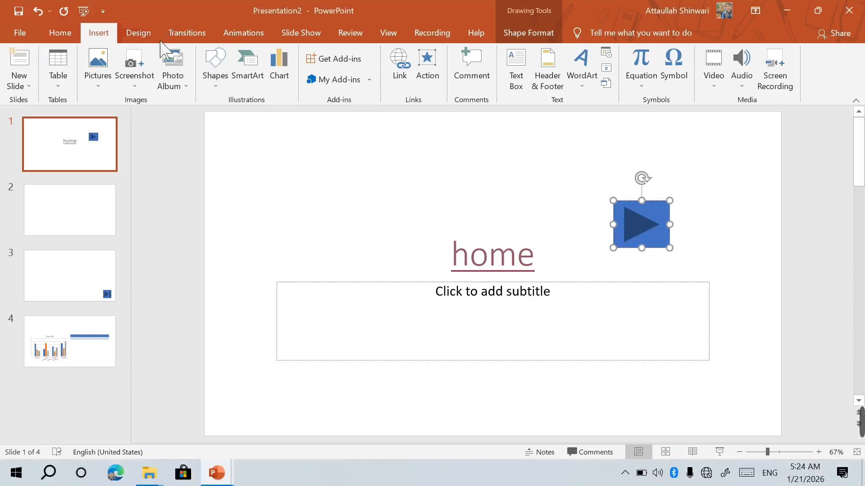
- Set the mouse-over sound of slide 1's action button to Cash Register and test it in the slide show
click(431, 85)
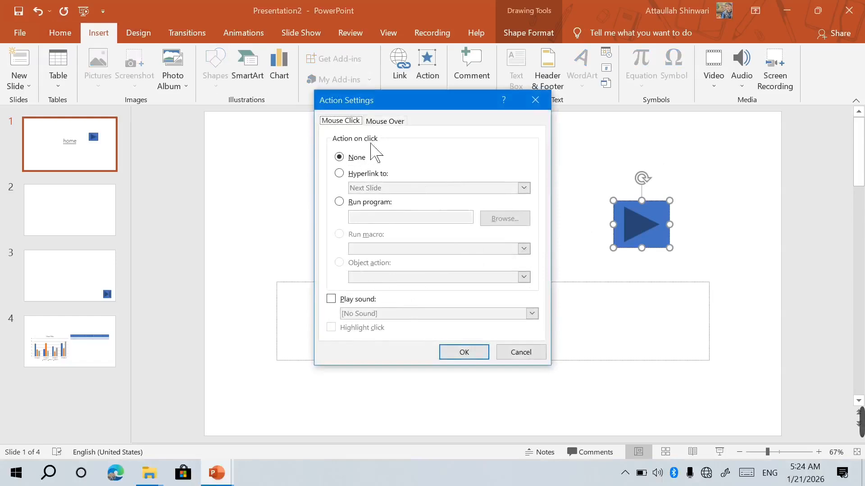
click(381, 122)
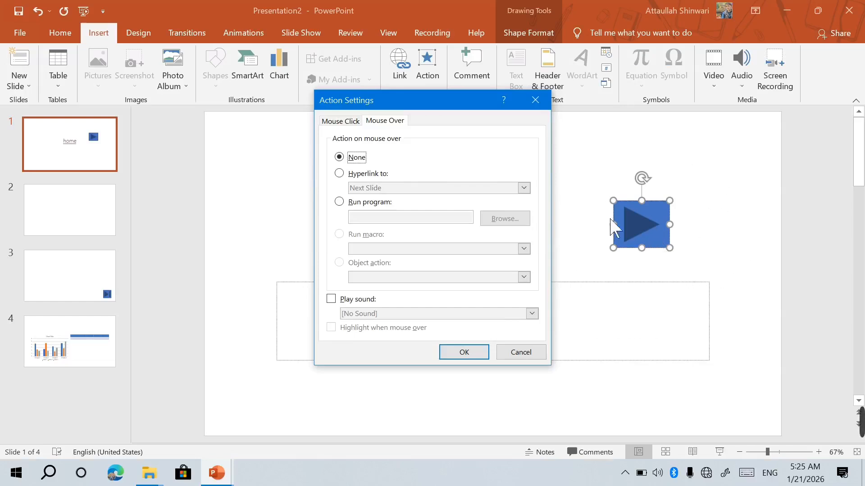
click(335, 299)
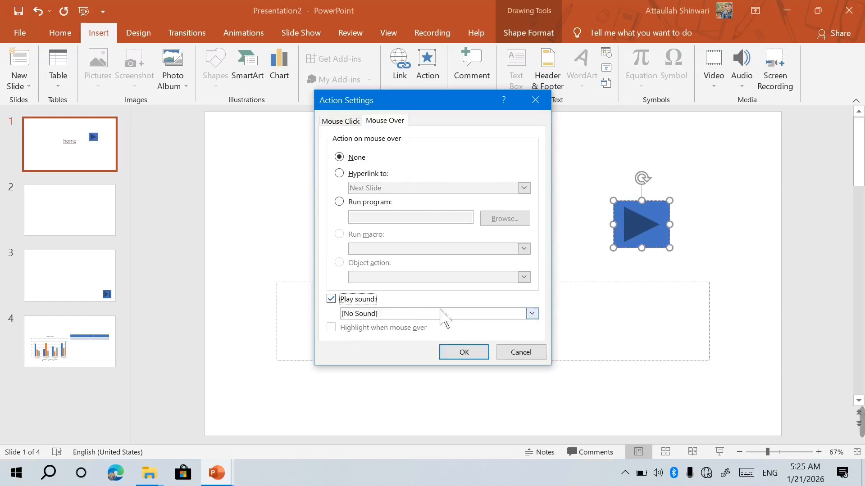
click(425, 314)
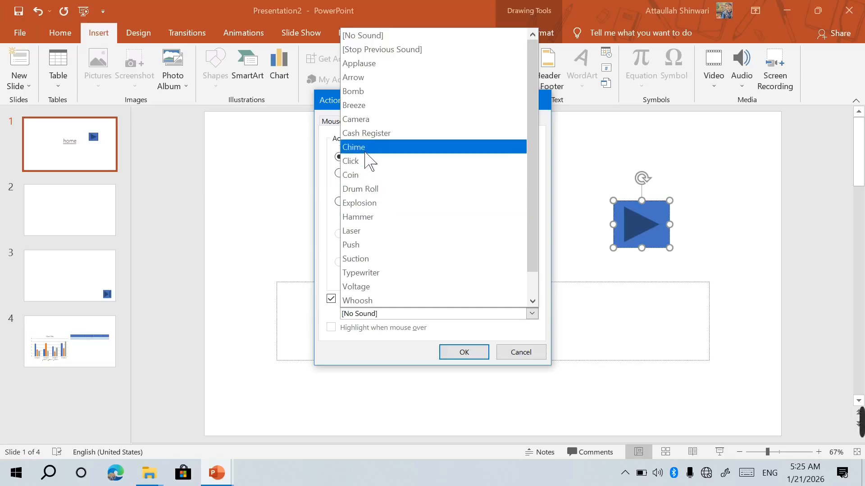
click(367, 133)
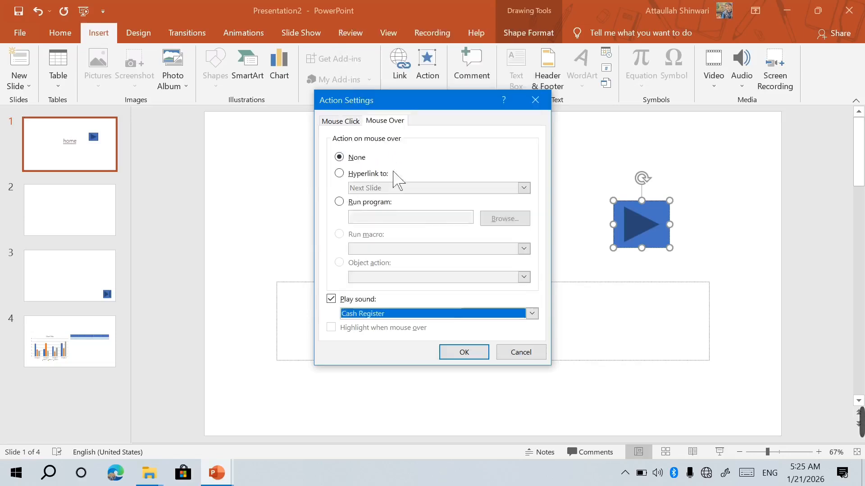
click(470, 353)
click(83, 11)
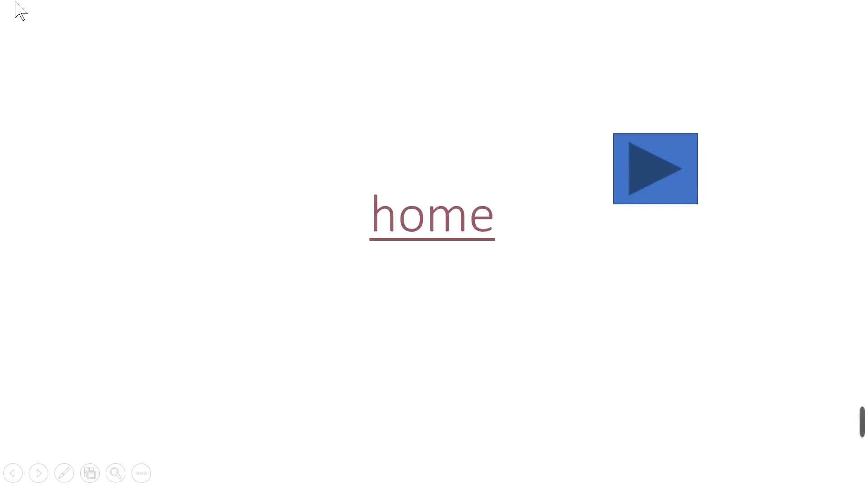
key(Escape)
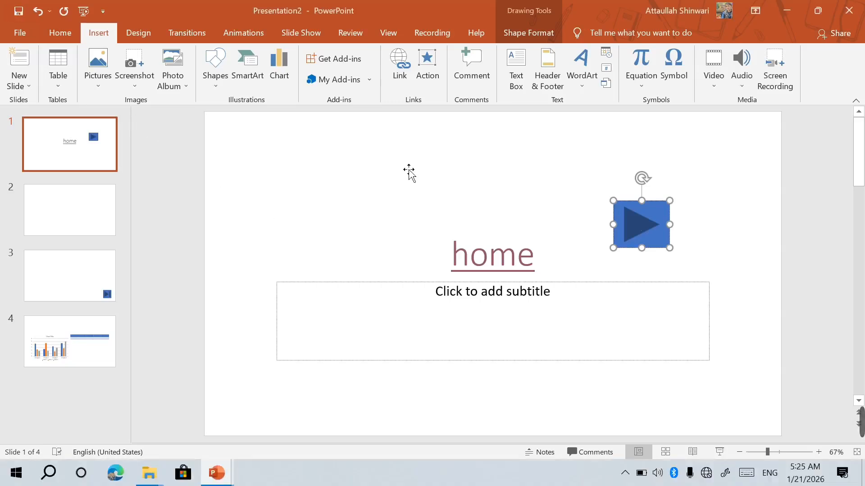
- Add the comment "thiasdflkjfsdalkj" at slide 1's subtitle placeholder and a second, empty comment on the slide
click(486, 315)
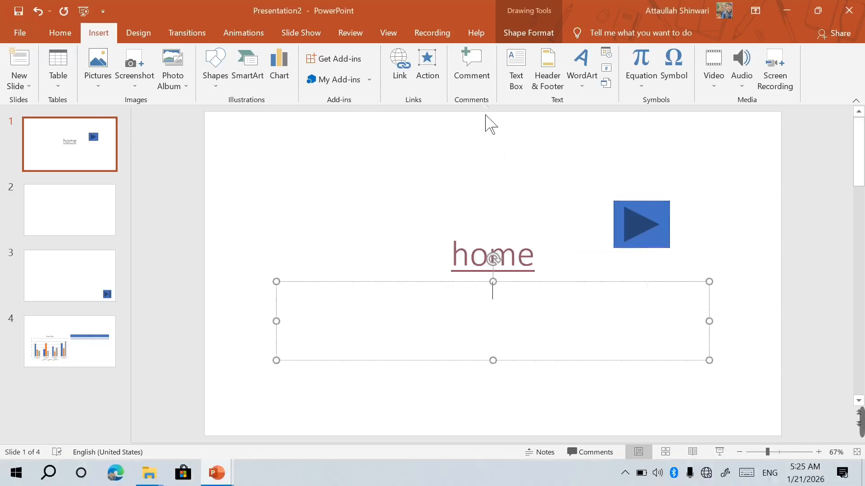
click(478, 82)
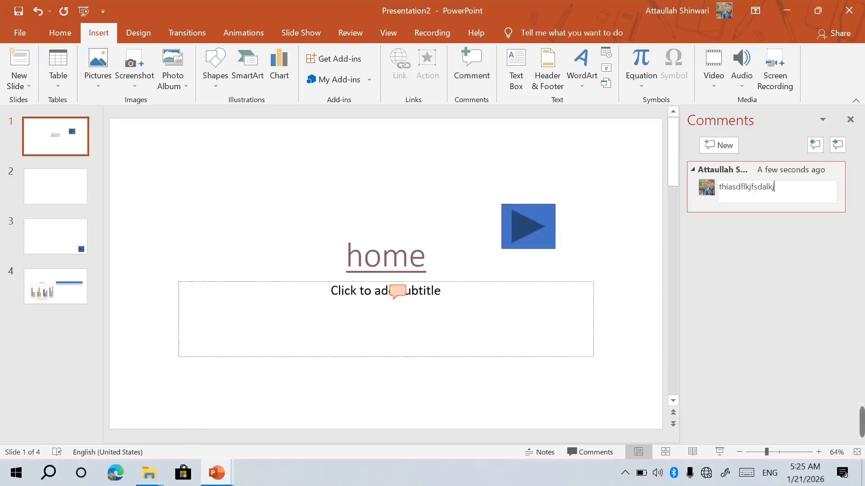
click(721, 145)
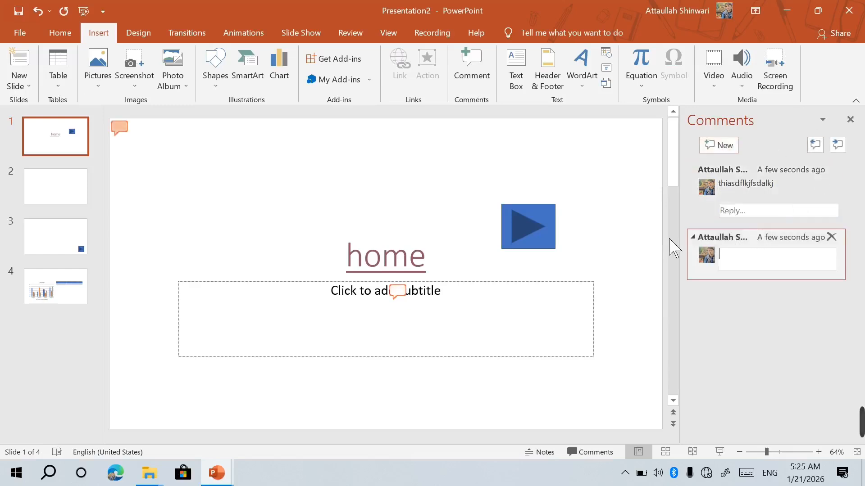
click(850, 119)
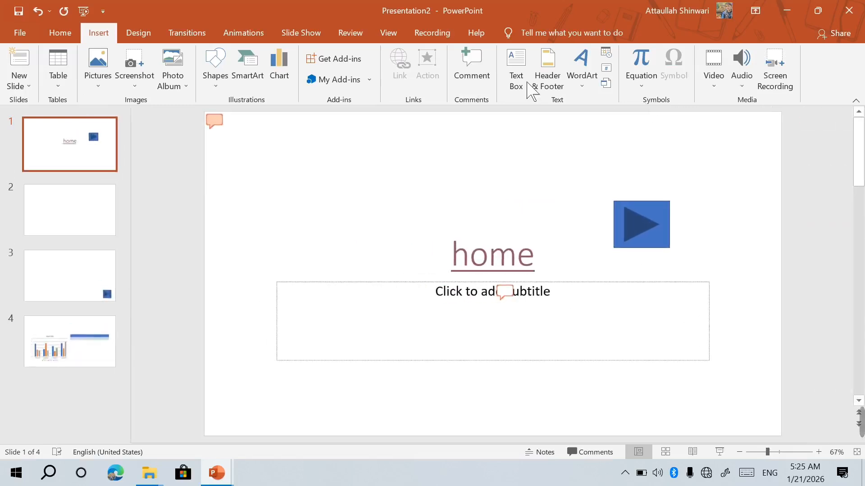
- Draw a text box about 10" wide above the "home" title and enter "Thioshfa;kldsfksad" in it
click(518, 87)
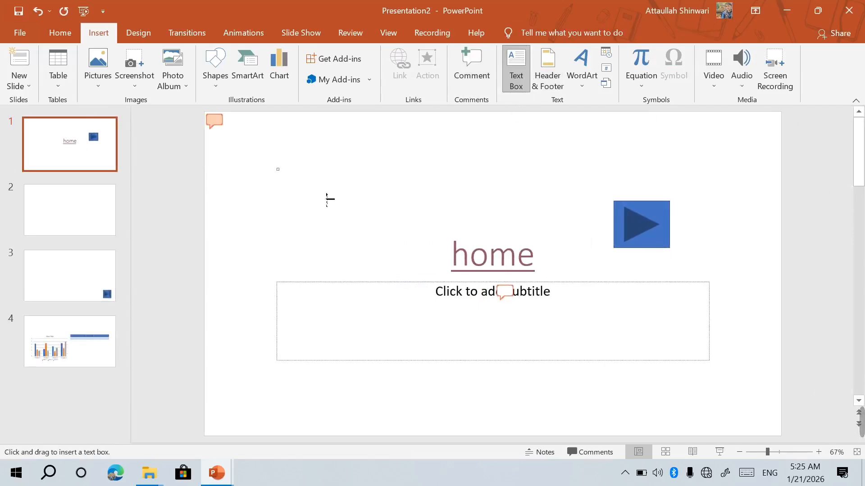
drag(327, 199, 709, 345)
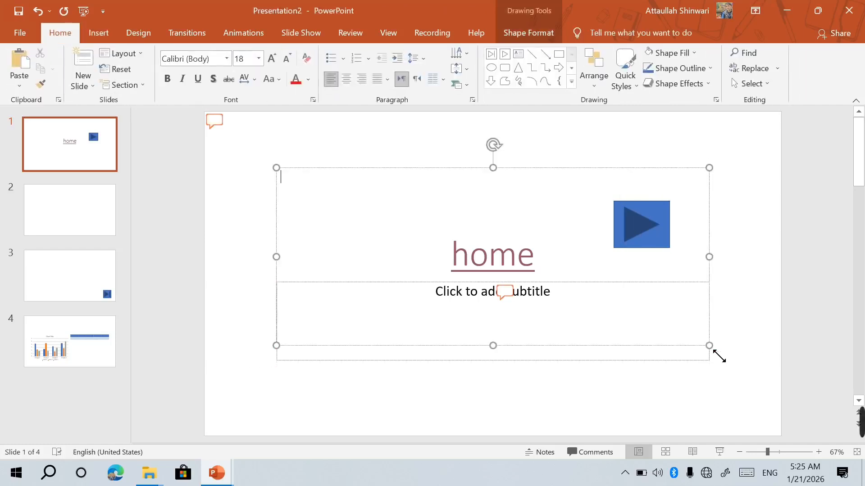
text(thioshfa;kldsfksad)
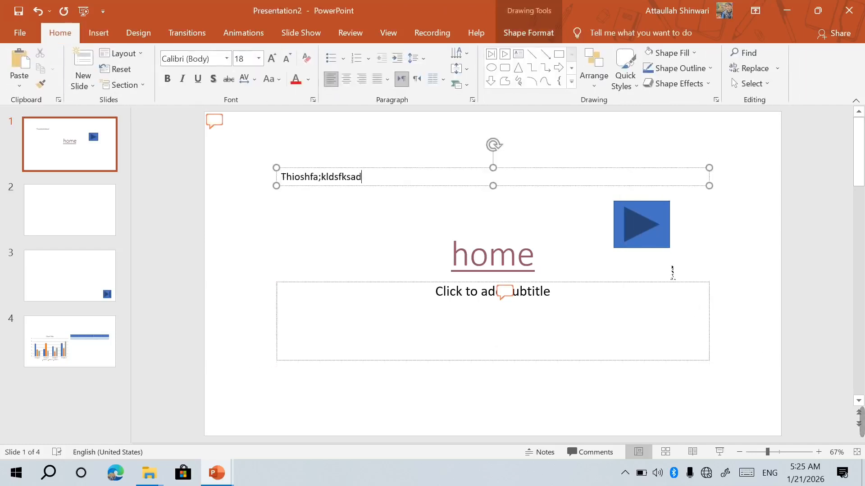
click(526, 35)
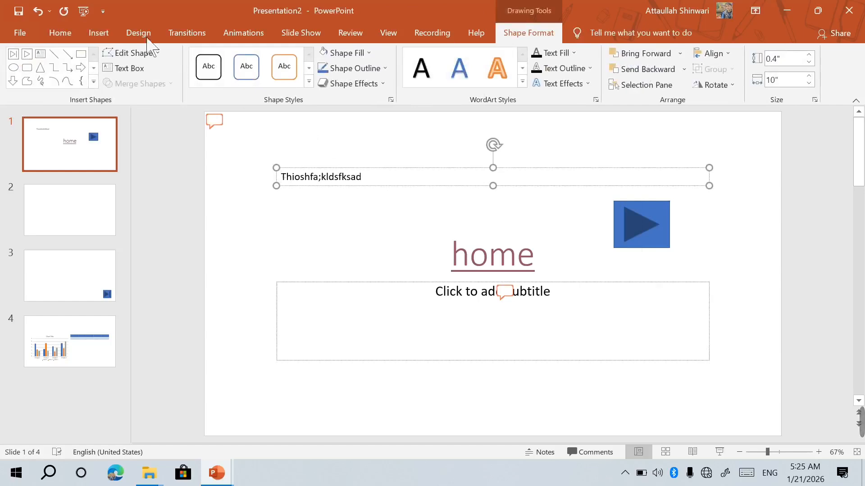
click(96, 33)
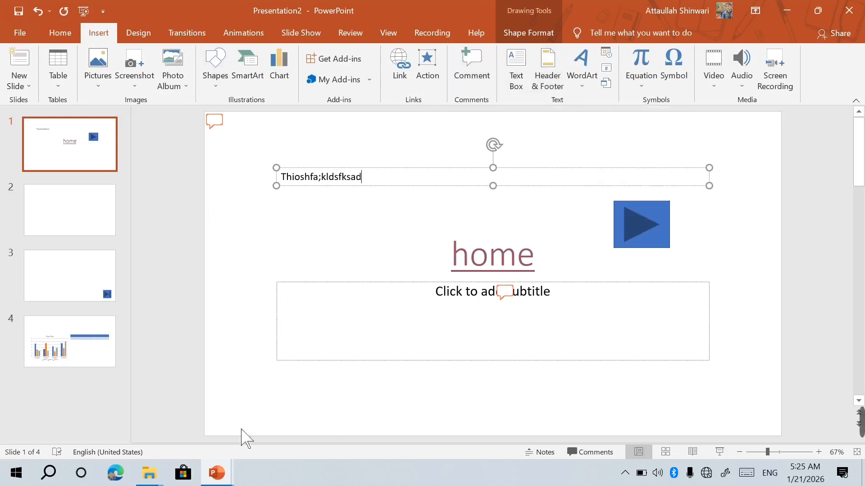
- Add an automatically updating date, the slide number and a footer with a person's name to all slides
click(549, 68)
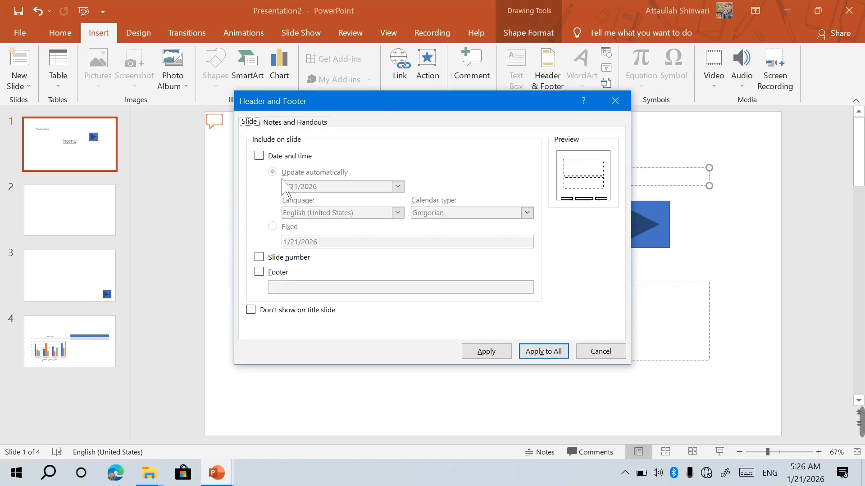
click(269, 157)
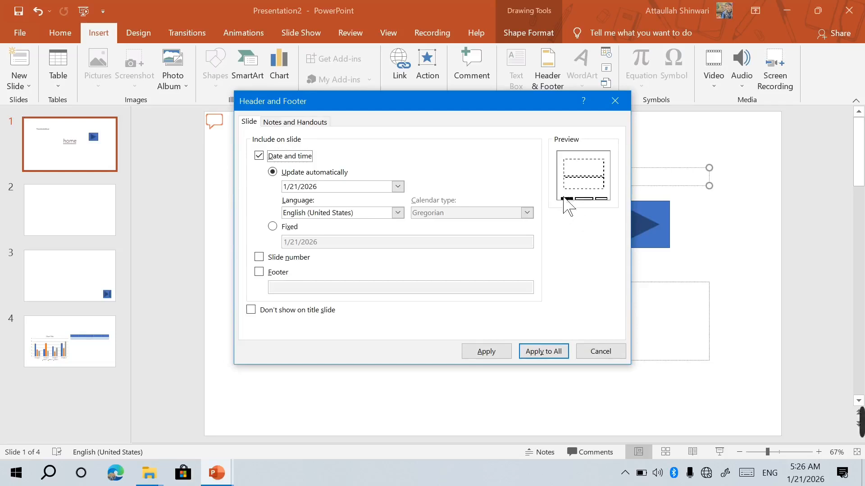
click(259, 258)
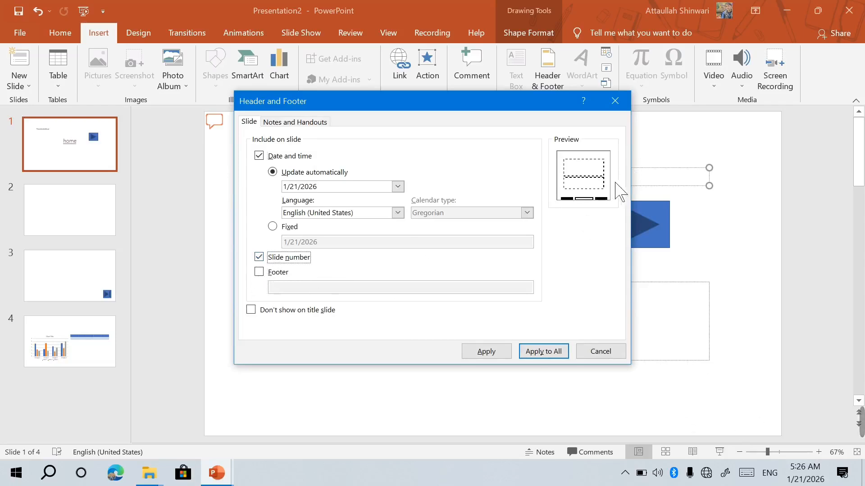
click(260, 273)
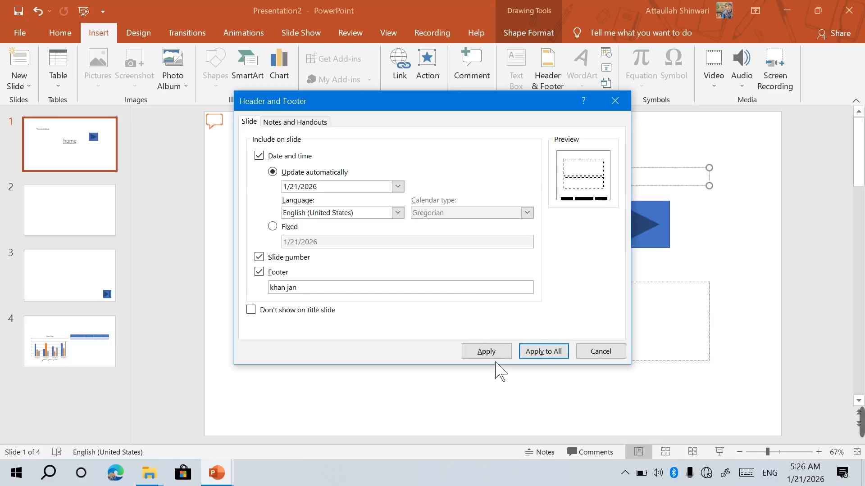
click(546, 352)
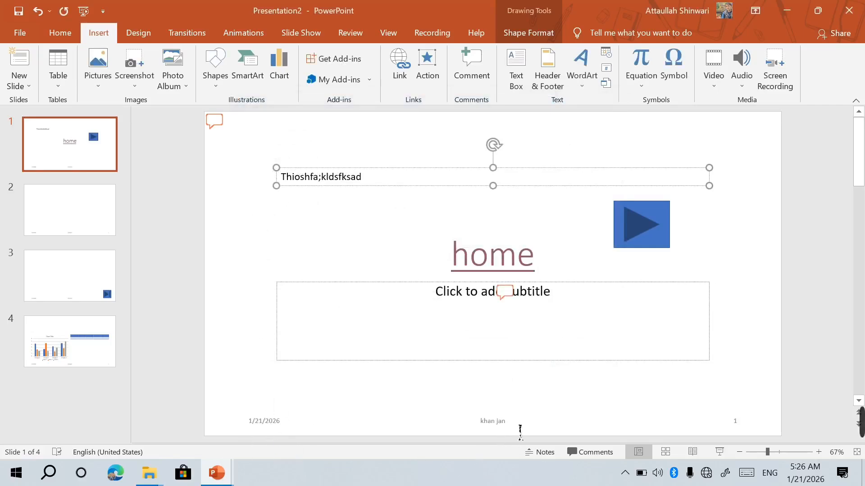
- Exclude the title slide from the header and footer settings for all slides and compare slides 1 and 2
click(552, 72)
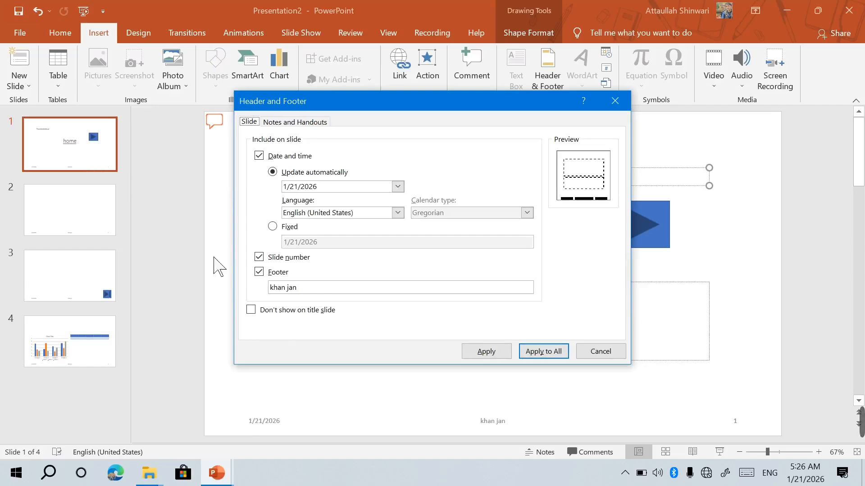
click(269, 310)
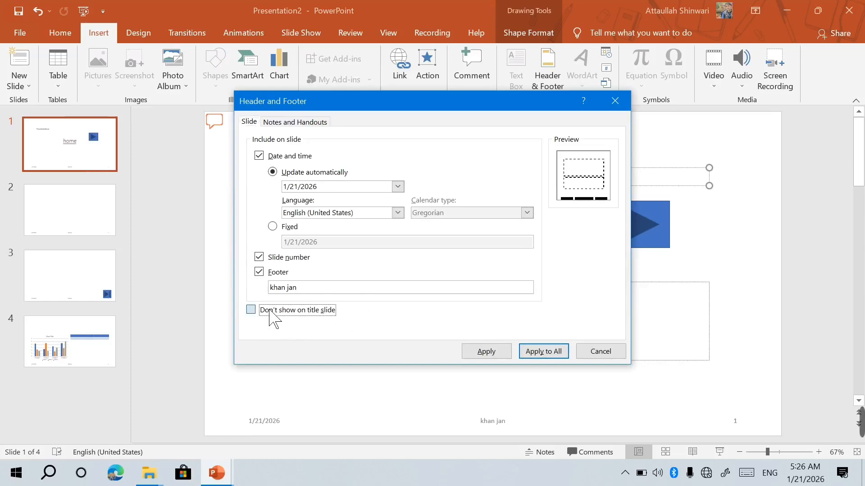
click(542, 353)
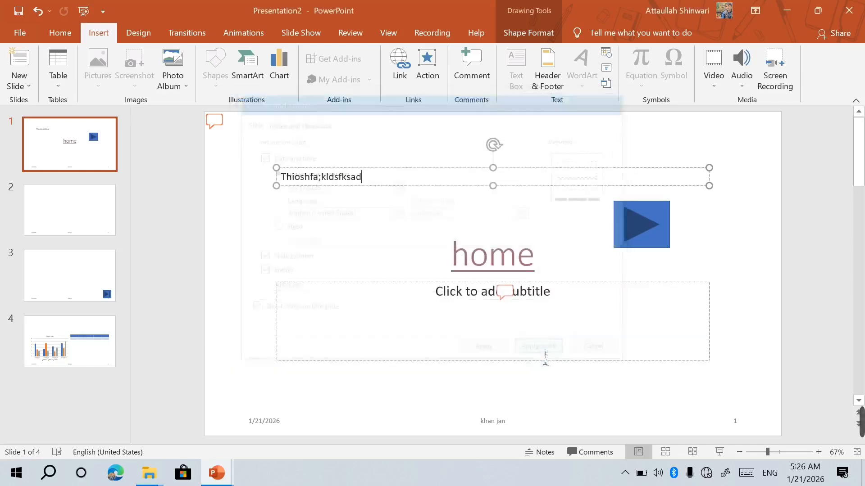
click(80, 204)
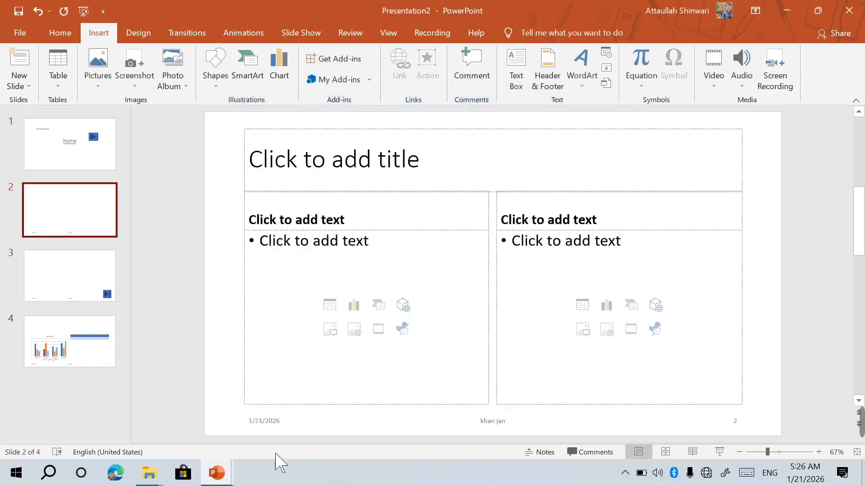
click(90, 157)
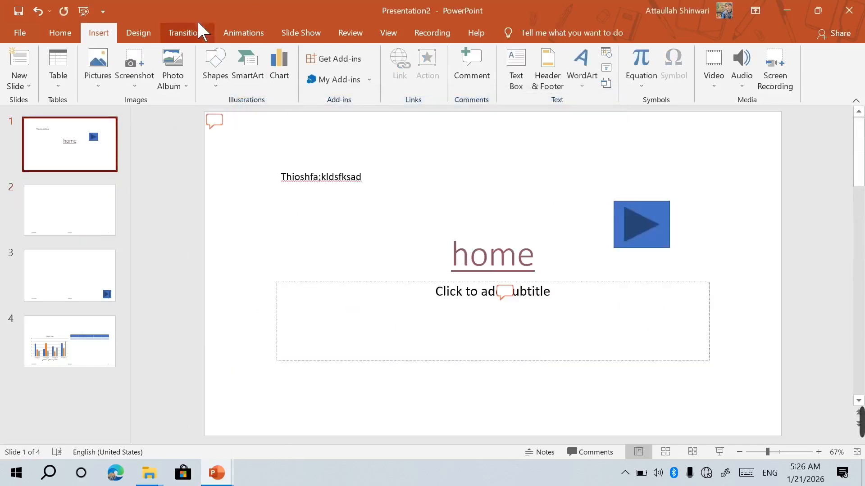
- Try the header, date and time, and footer options for notes and handouts without applying them
click(553, 71)
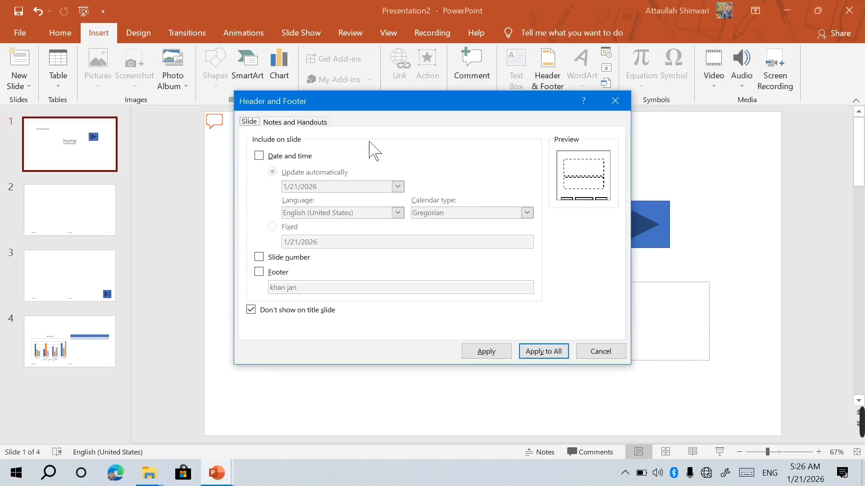
click(303, 125)
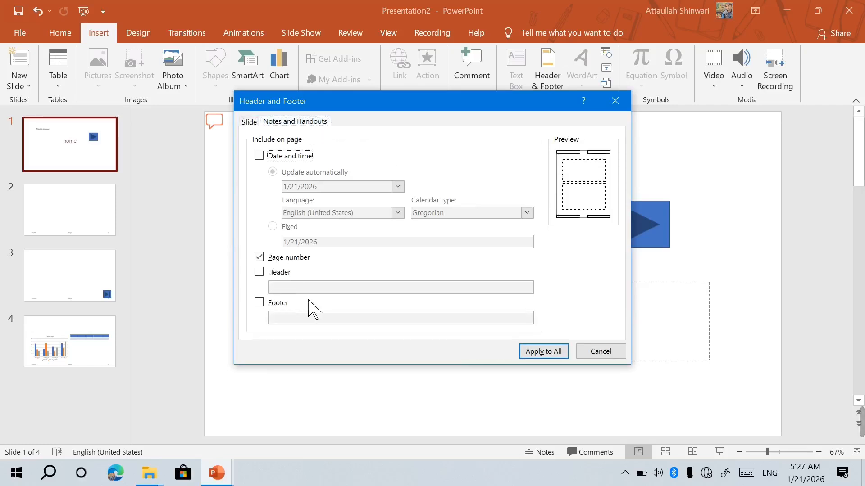
click(264, 272)
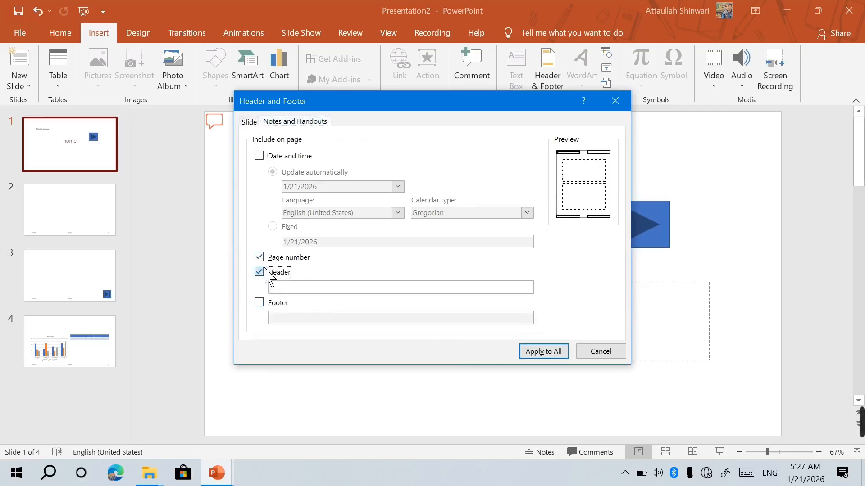
click(265, 271)
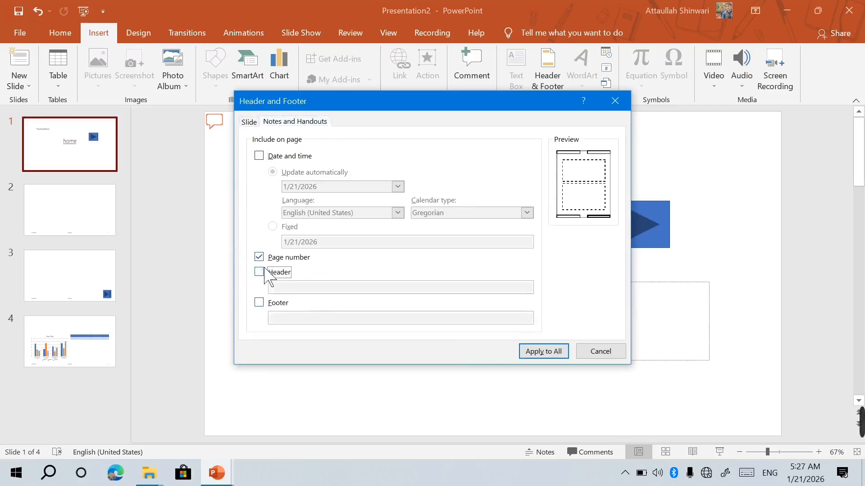
click(284, 158)
click(284, 157)
click(277, 304)
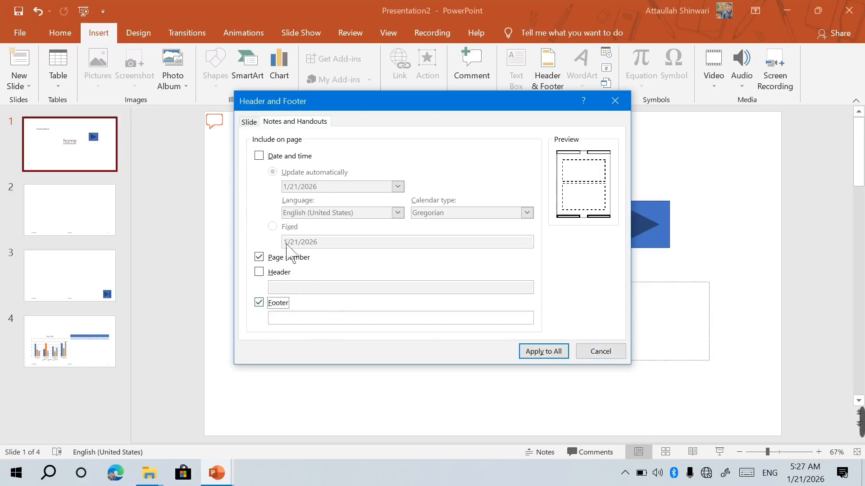
click(615, 102)
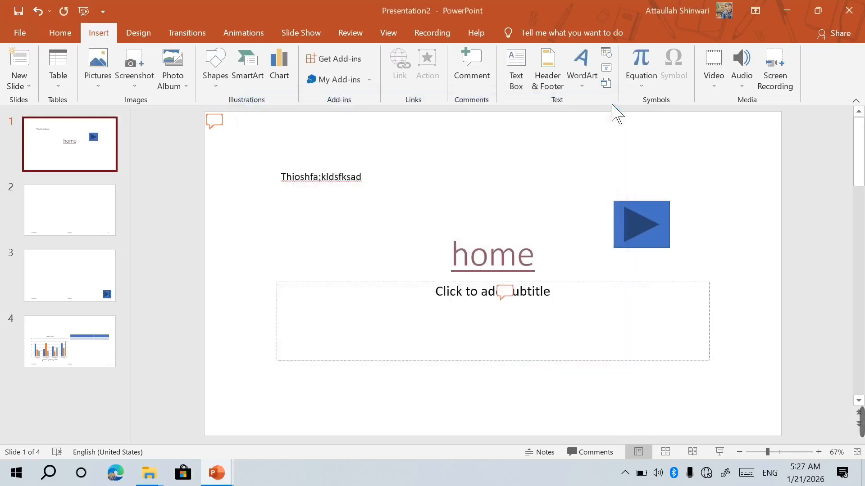
- Insert WordArt in the blue shadowed style on slide 1 with the text "Thoijfd;lka;dslfdals"
click(582, 89)
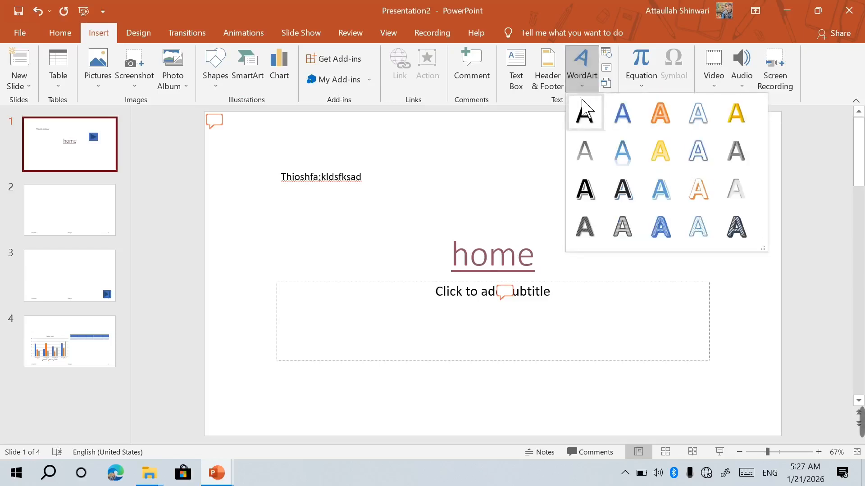
click(622, 114)
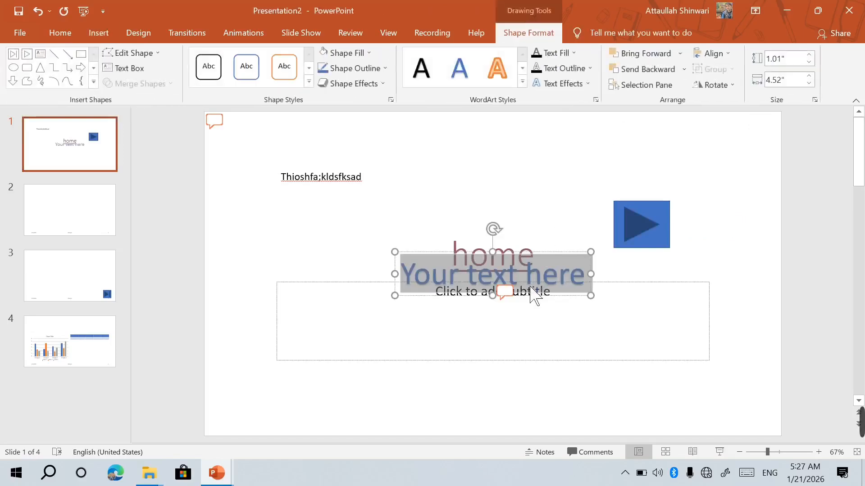
text(Thoijfd;lka;dslfdals)
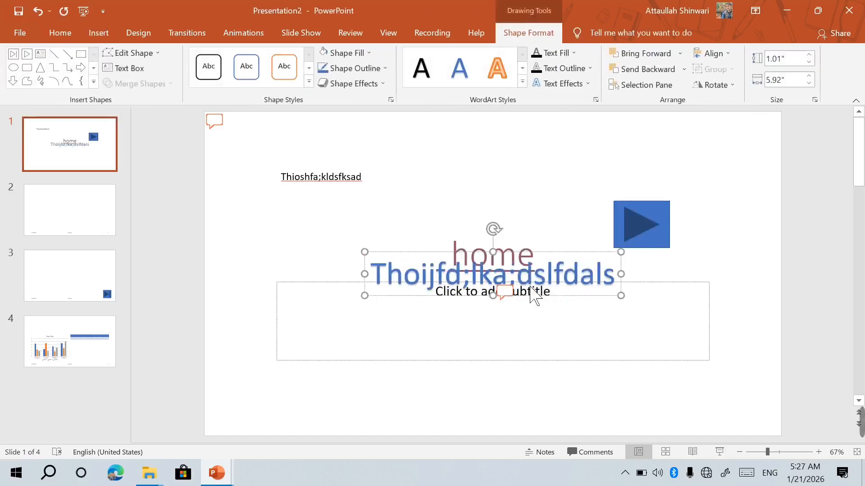
- Insert the current date in the Jan-26 format into slide 1's subtitle placeholder
click(98, 32)
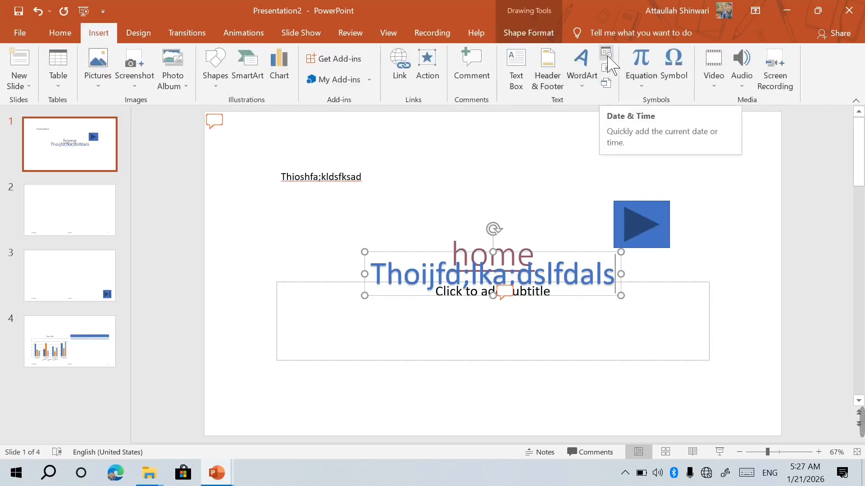
click(504, 330)
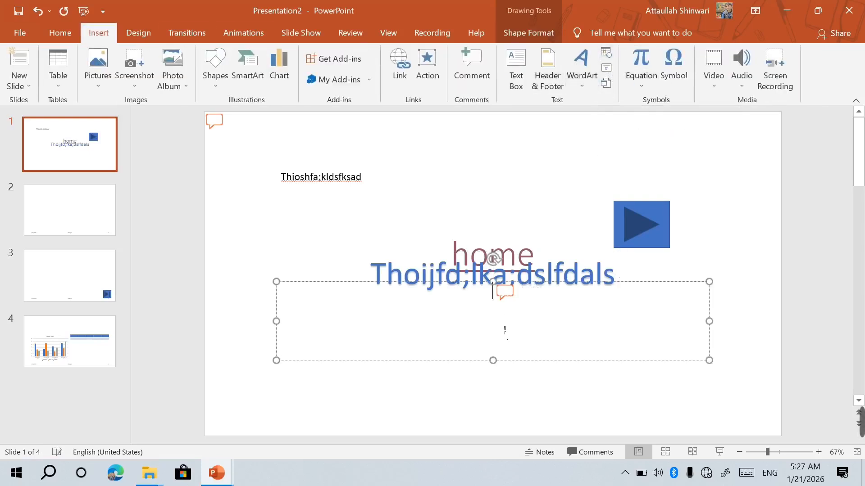
click(605, 54)
click(369, 226)
click(425, 325)
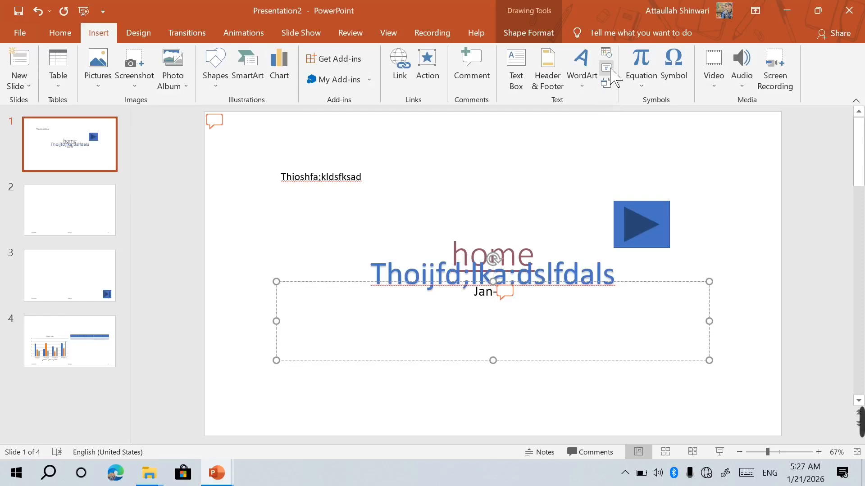
- Insert the slide number after the date in the subtitle placeholder and move the placeholder down below the WordArt
click(611, 69)
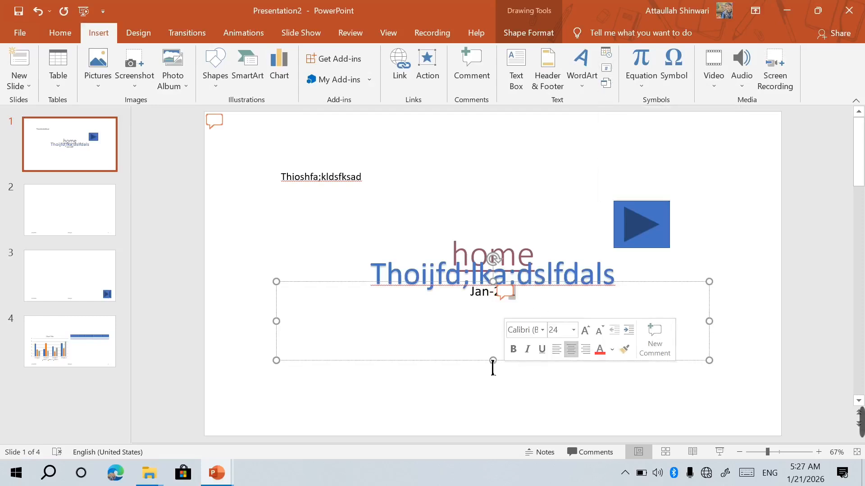
drag(486, 366, 473, 412)
key(Escape)
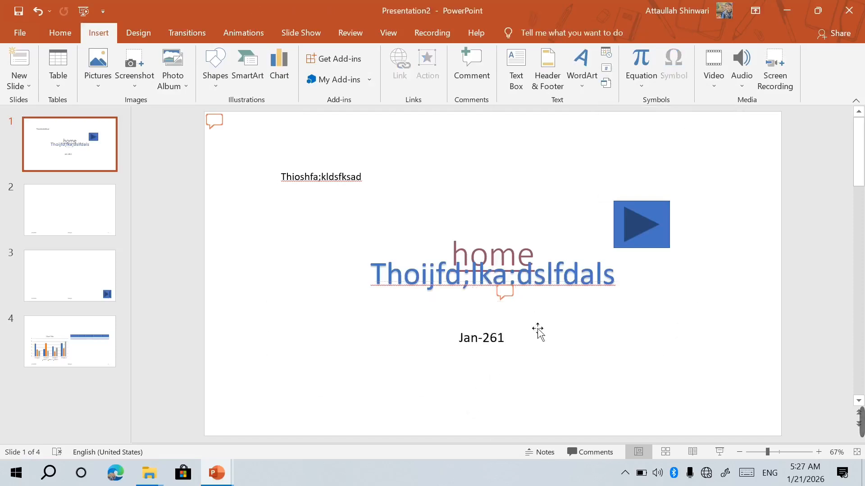